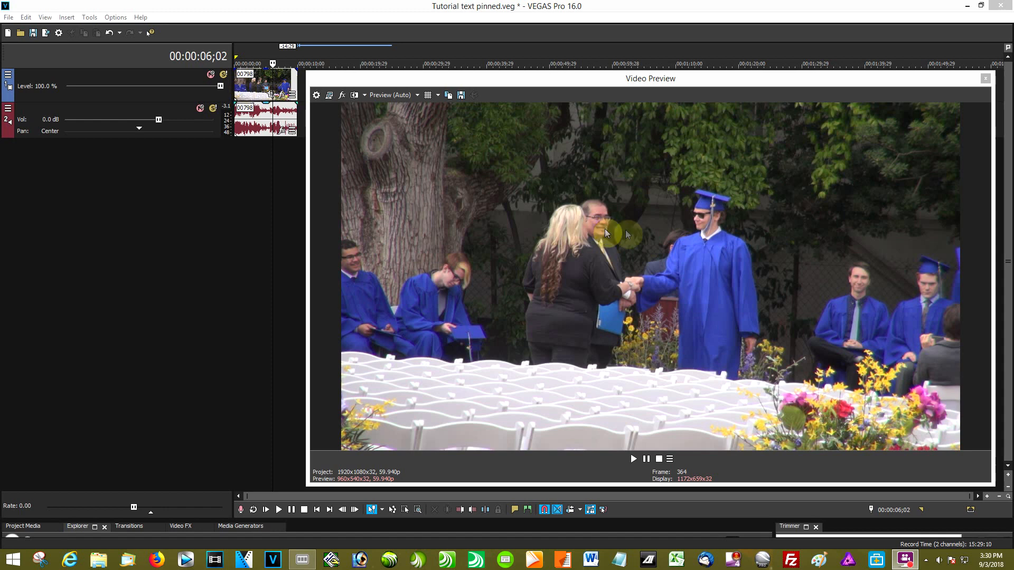
- Duplicate the video track containing the graduation clip
right_click(246, 86)
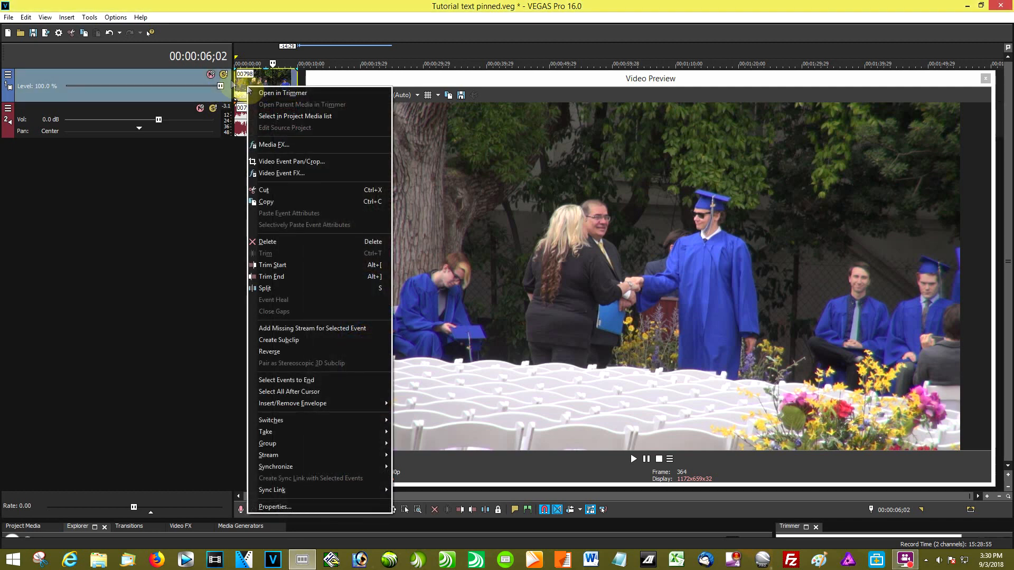
right_click(179, 79)
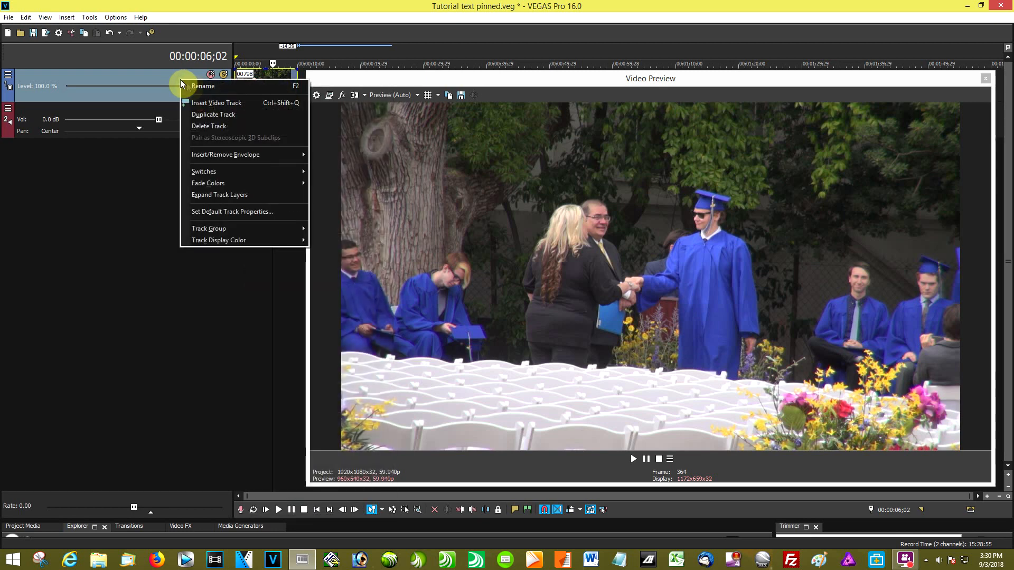
click(214, 115)
- Add the VEGAS Bézier Masking effect to the graduation clip on the uppermost video track
click(258, 88)
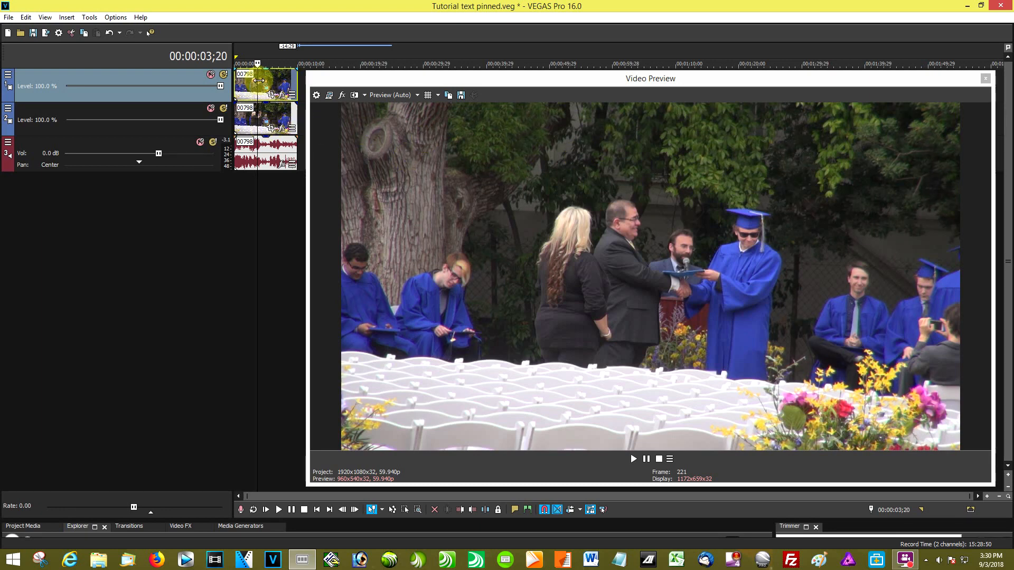
click(242, 84)
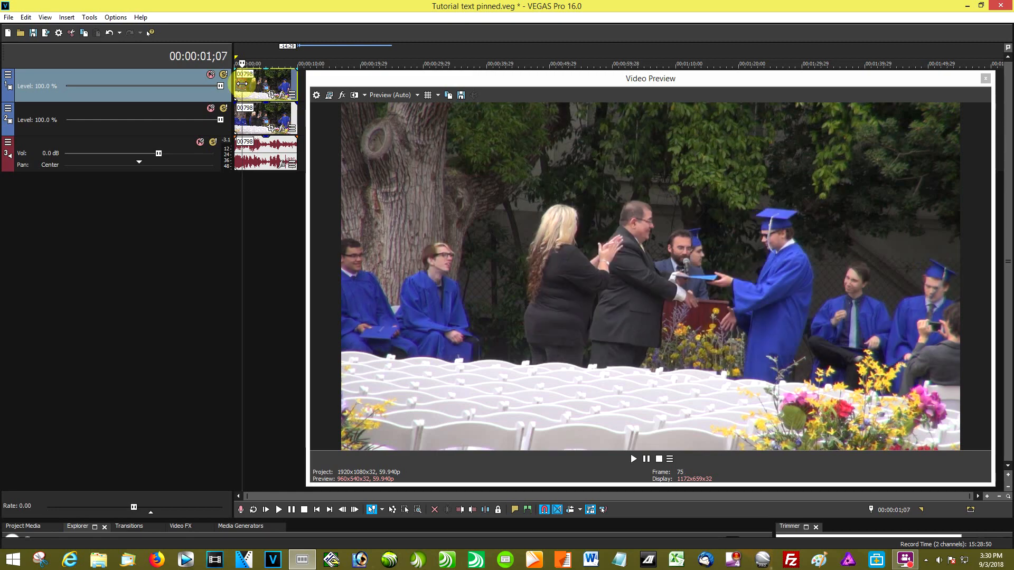
click(267, 87)
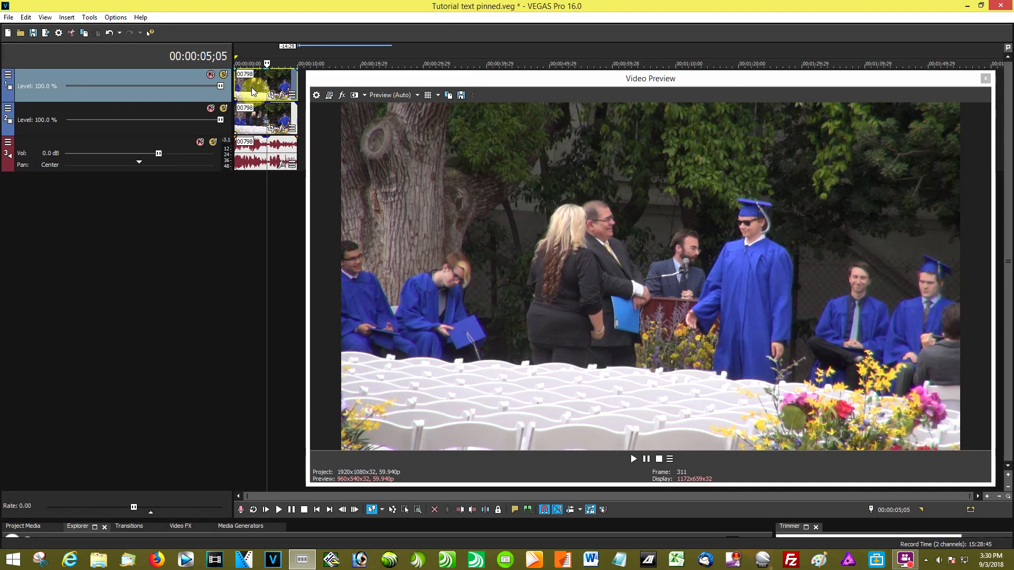
right_click(251, 87)
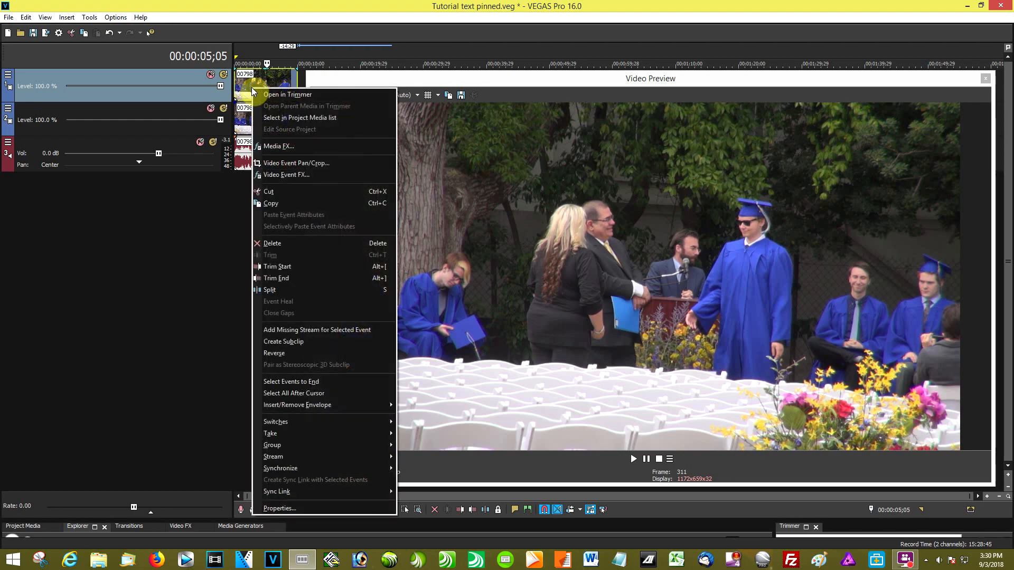
click(297, 176)
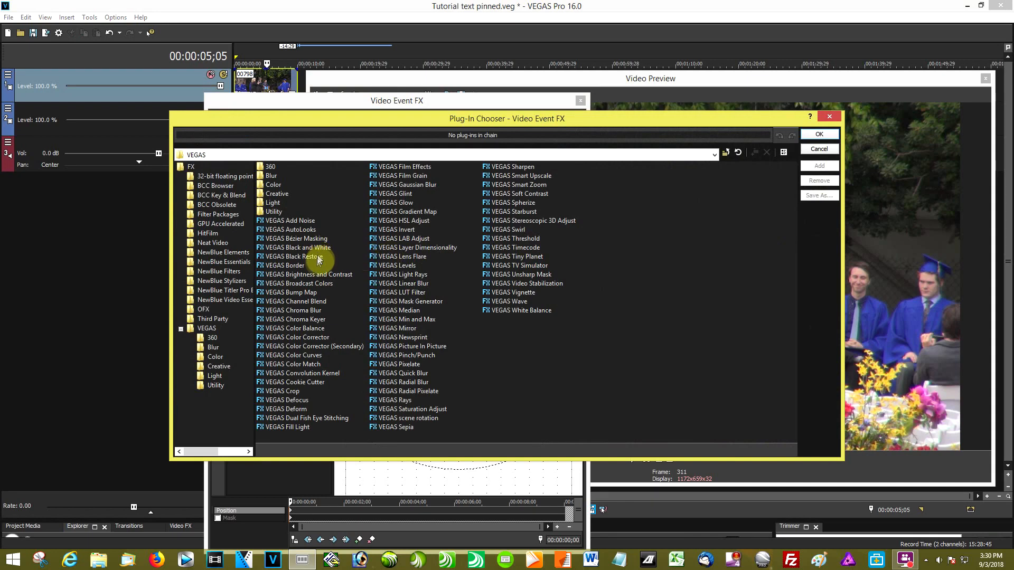
click(317, 240)
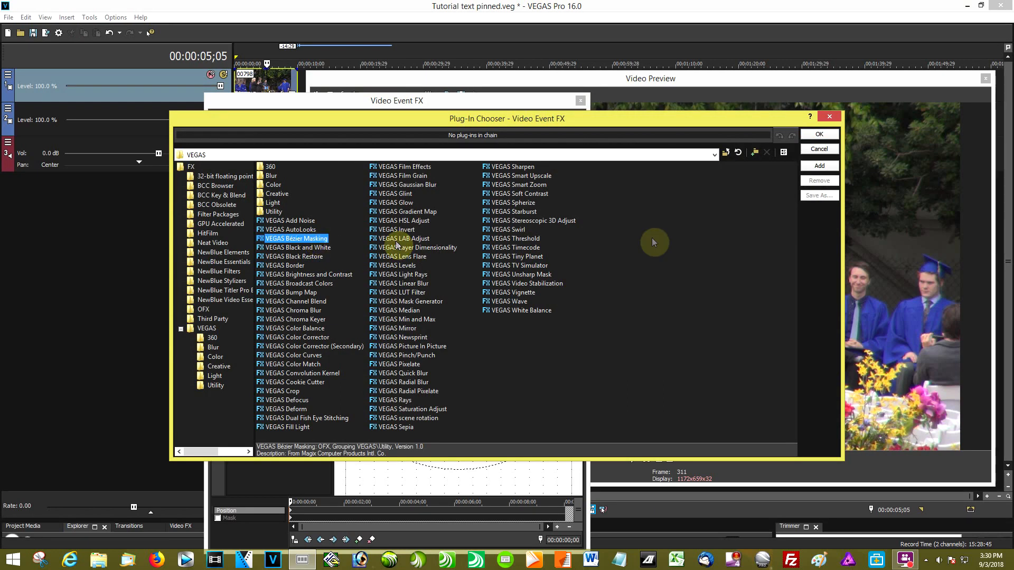
click(820, 166)
click(819, 135)
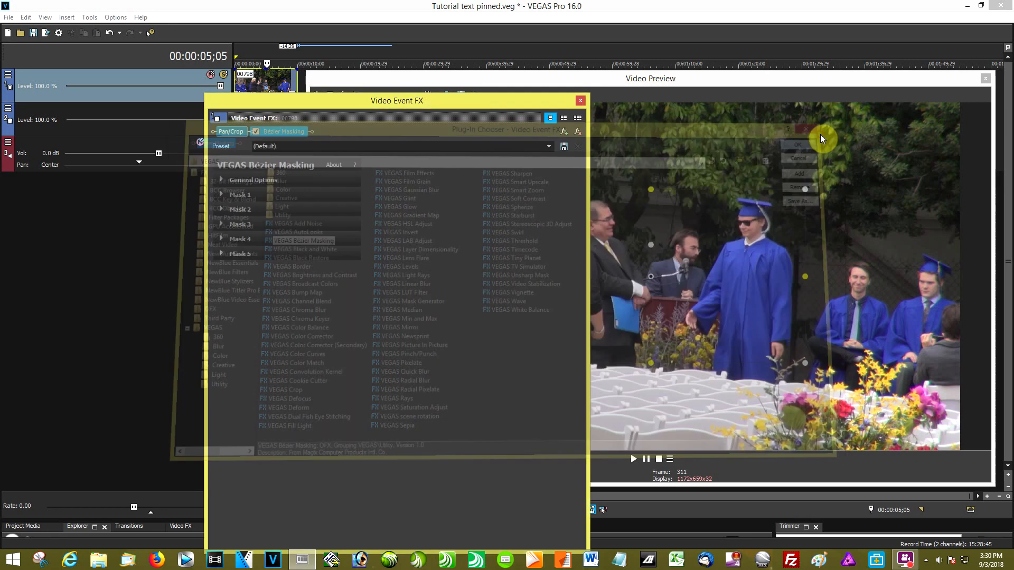
- Apply the Circle preset to the Bézier mask and move the circle over the graduate's head
drag(518, 104, 308, 97)
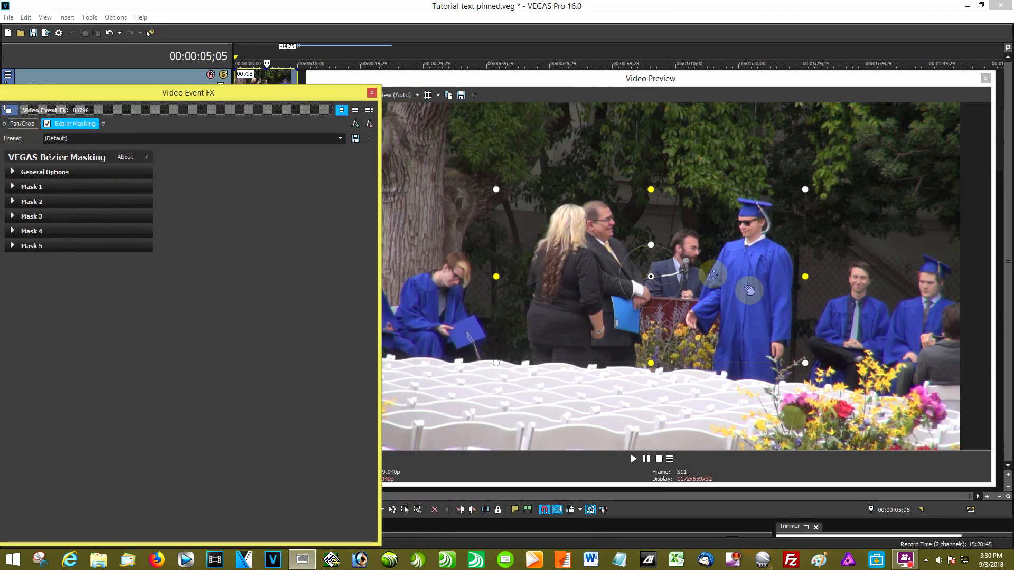
click(341, 139)
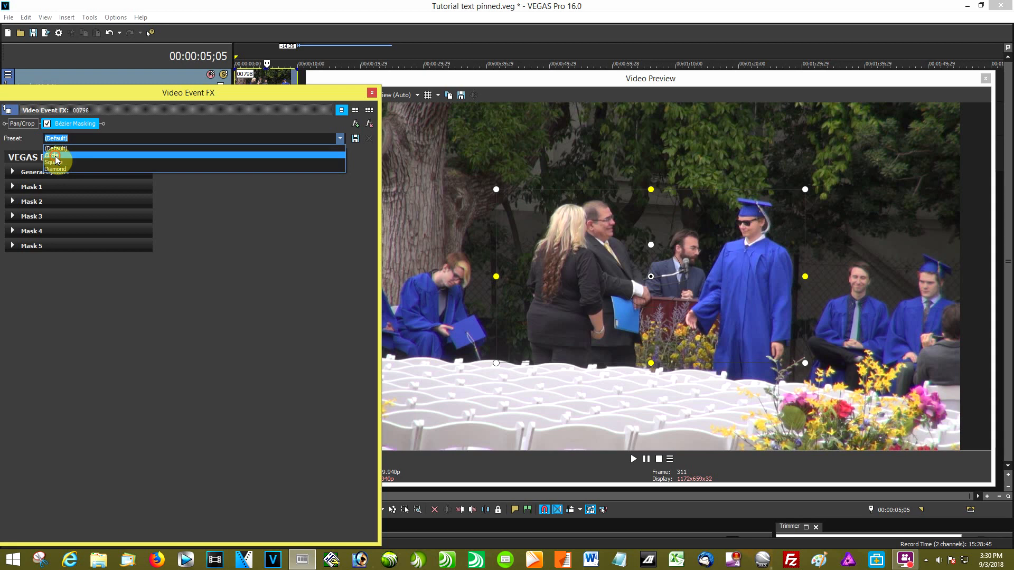
click(55, 156)
drag(102, 106, 189, 103)
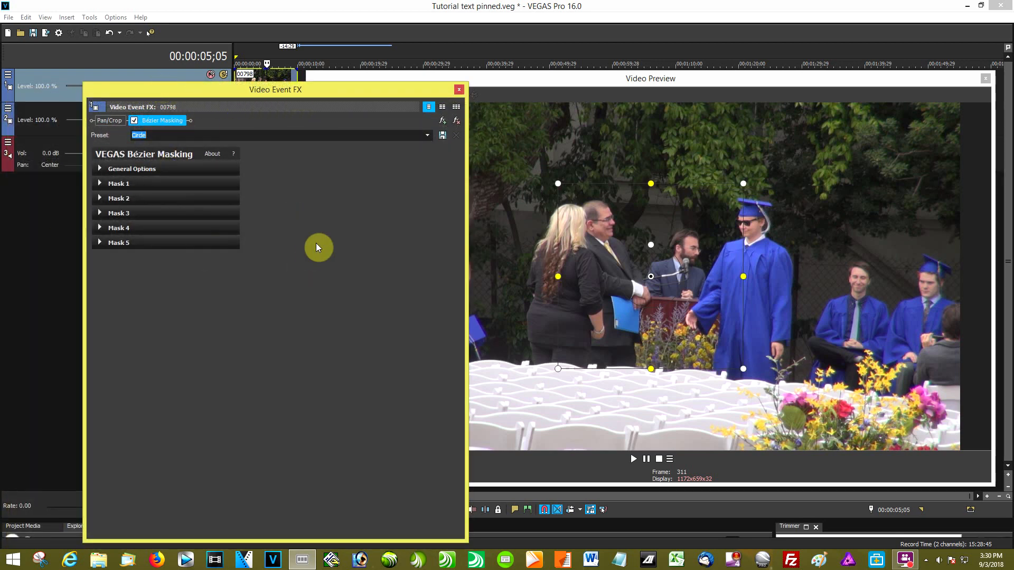
drag(683, 245, 783, 195)
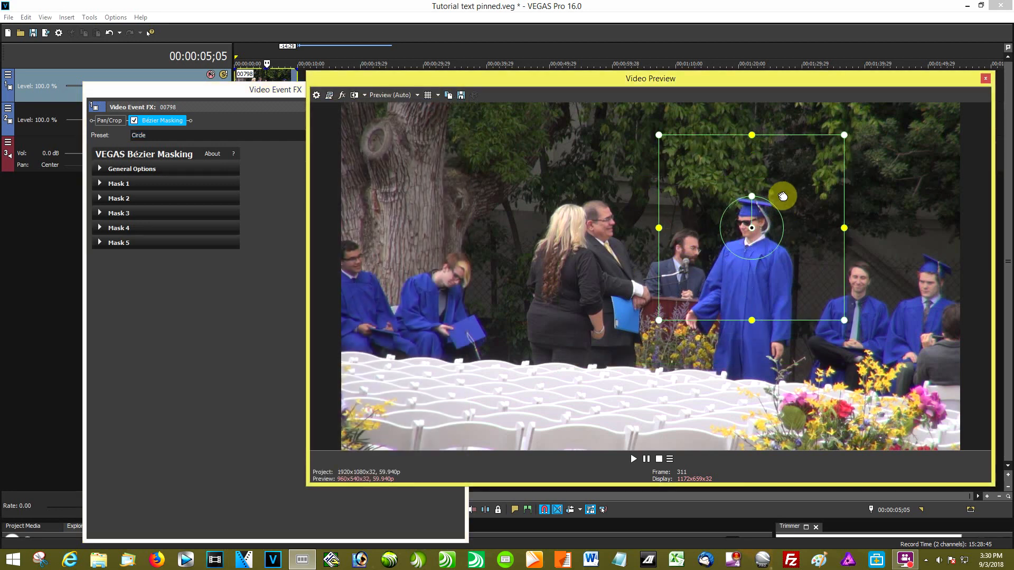
- At the start of the clip, shrink the circle mask to about 0.10 wide by 0.18 high and center it on the graduate's head
drag(255, 92, 436, 174)
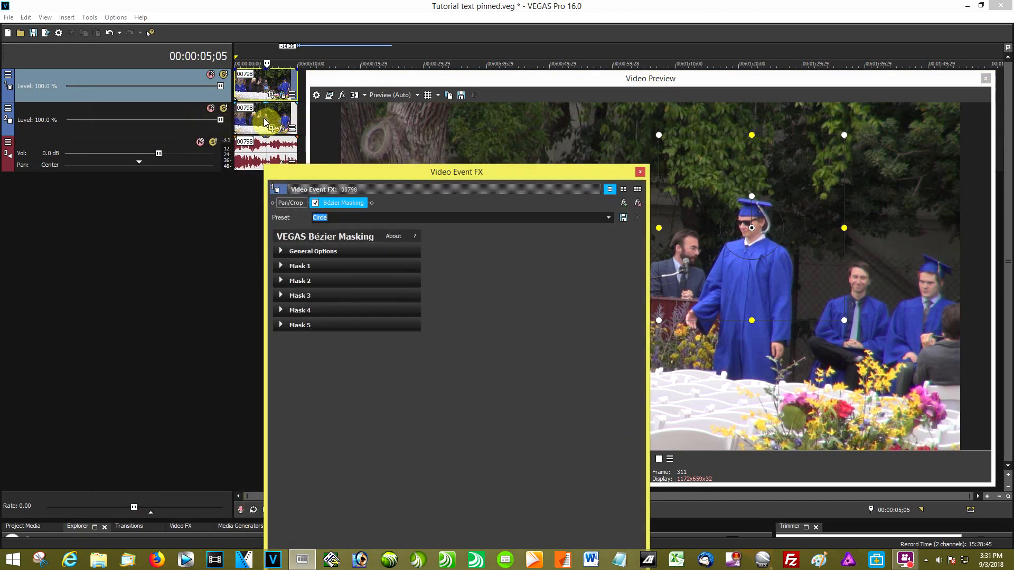
drag(267, 119, 230, 118)
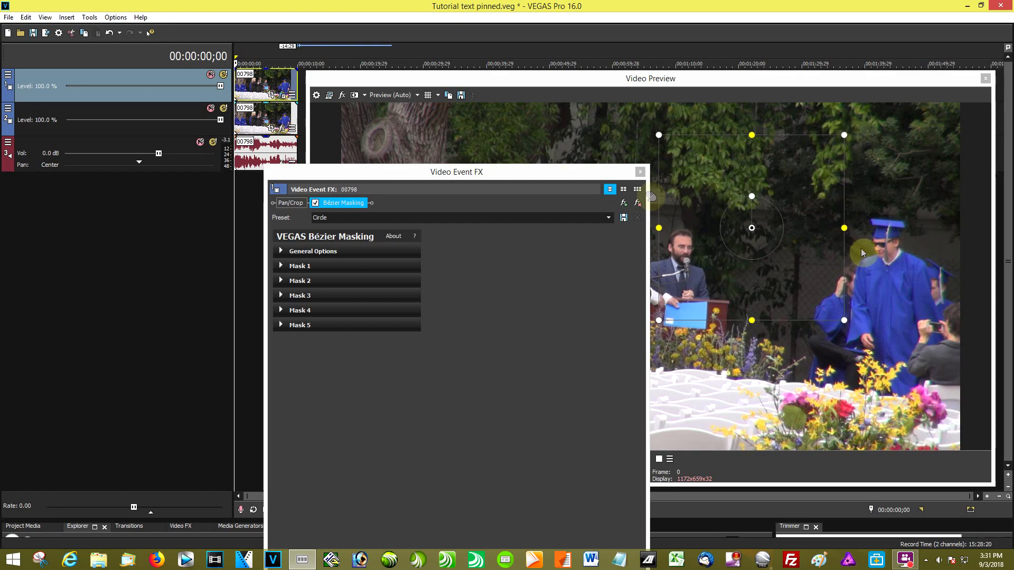
click(568, 172)
drag(568, 172, 396, 106)
drag(777, 174, 824, 188)
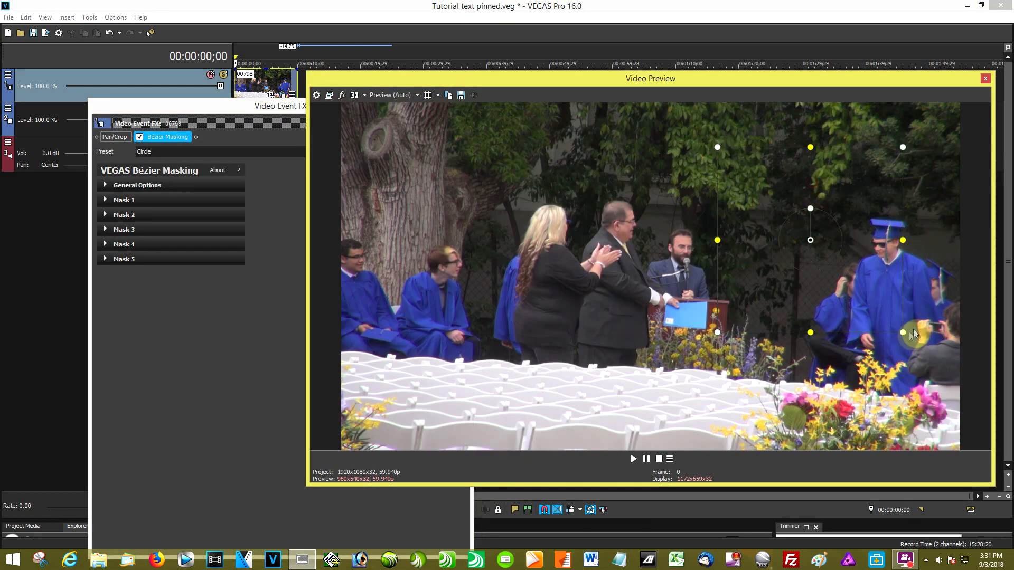
drag(905, 333, 863, 292)
drag(832, 204, 907, 208)
drag(936, 293, 910, 256)
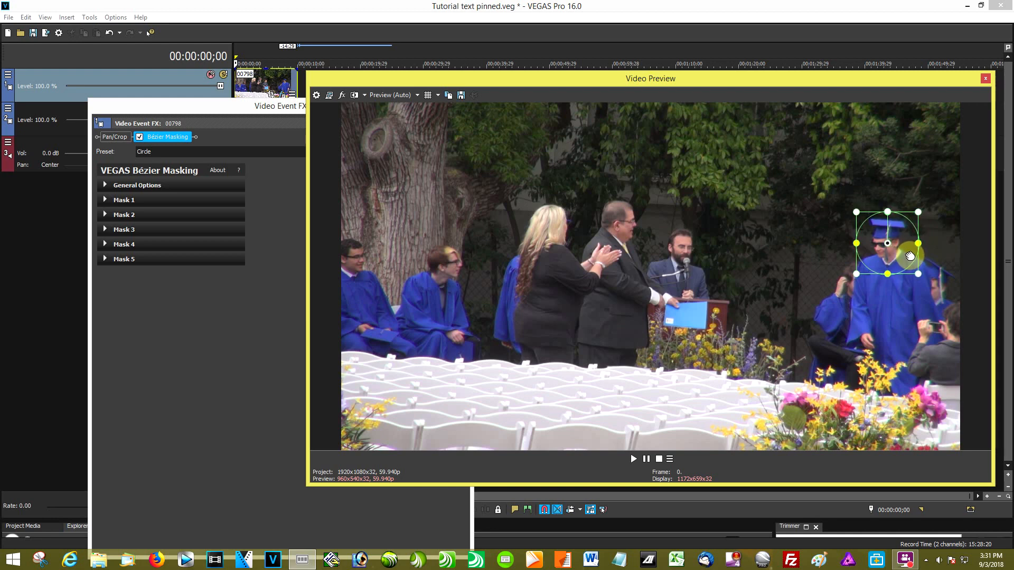
- Run motion tracking on Mask 1 across the whole clip and close the effect settings
click(210, 105)
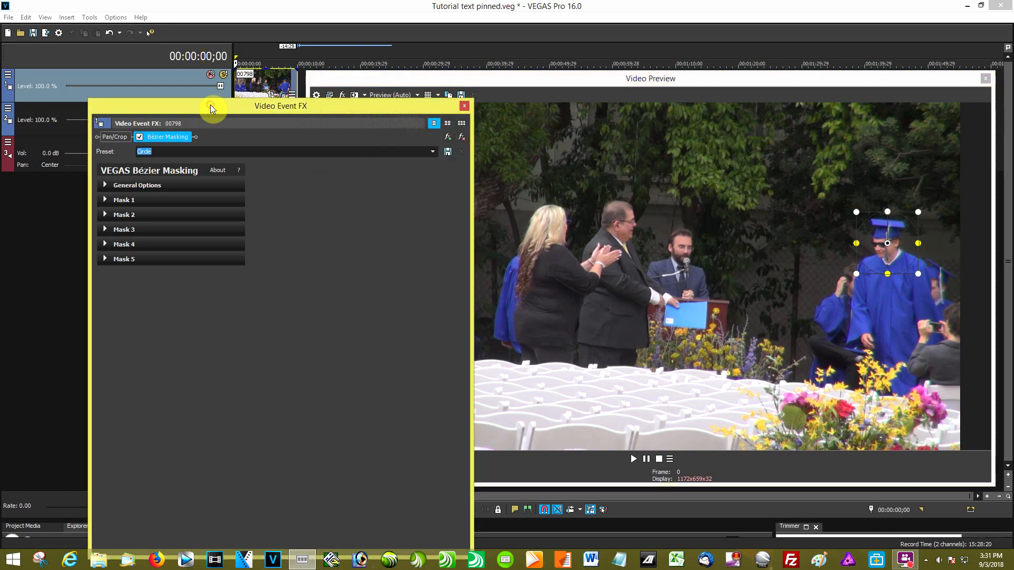
drag(210, 105, 308, 88)
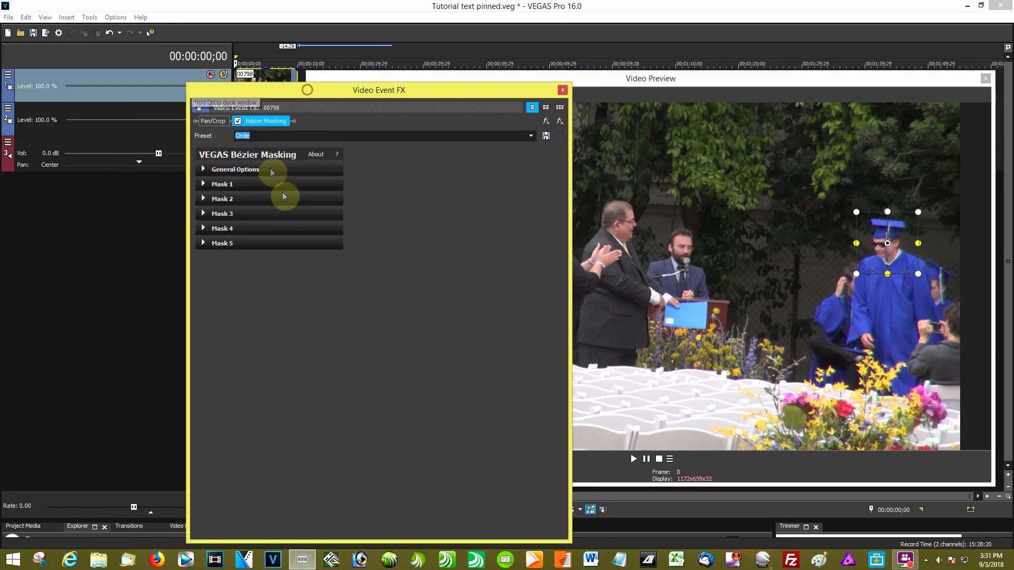
click(202, 183)
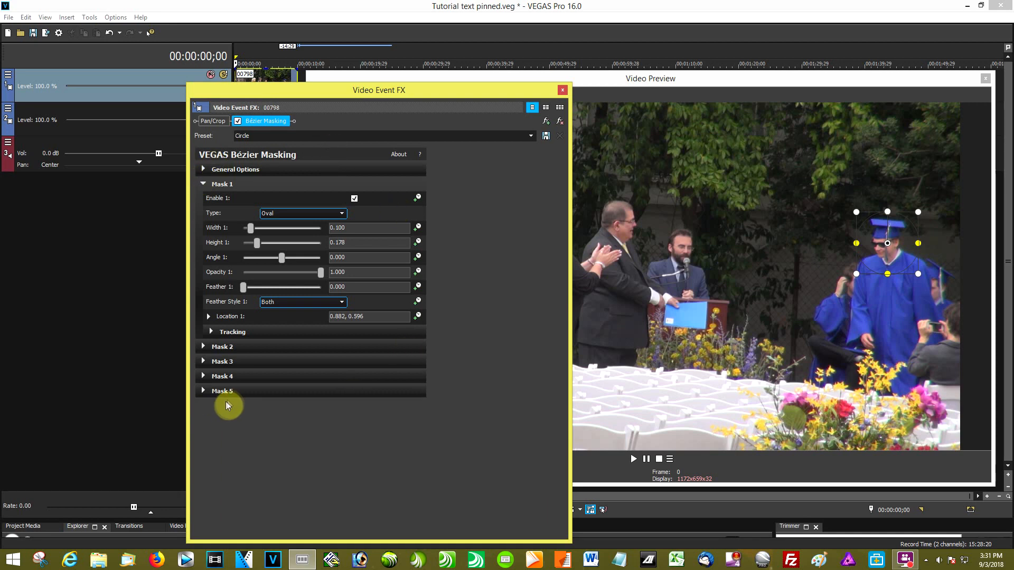
click(210, 332)
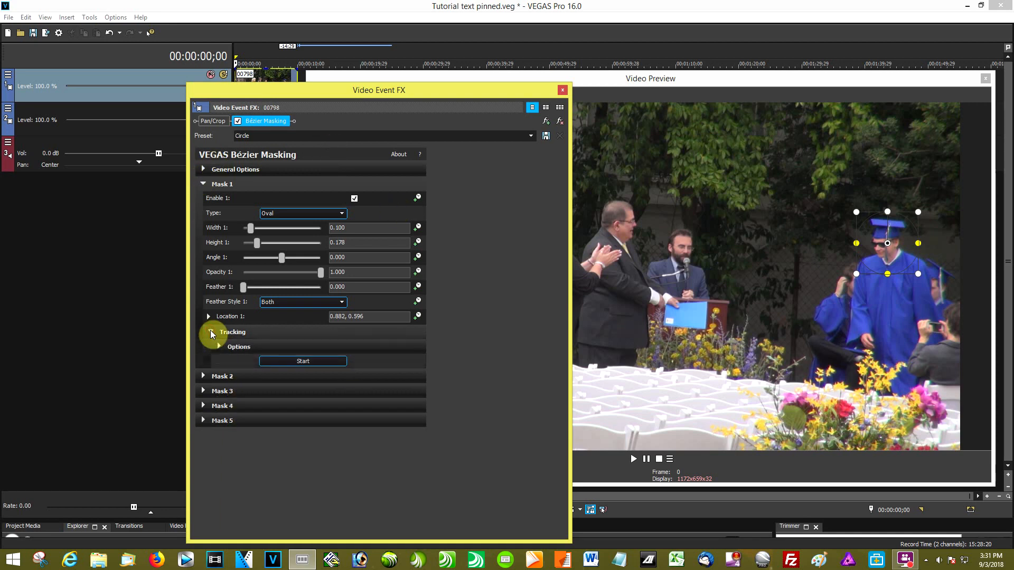
click(303, 363)
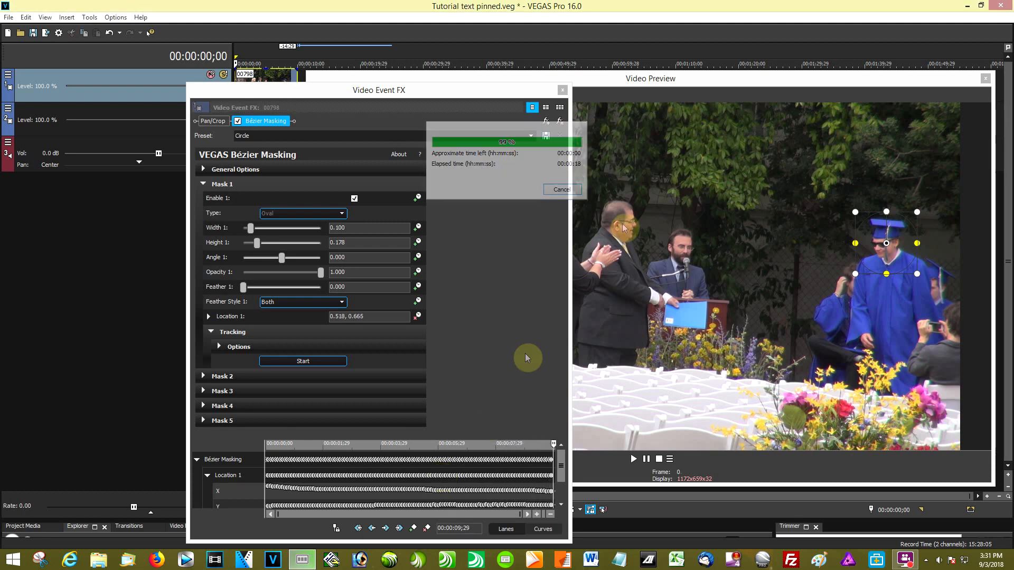
click(562, 91)
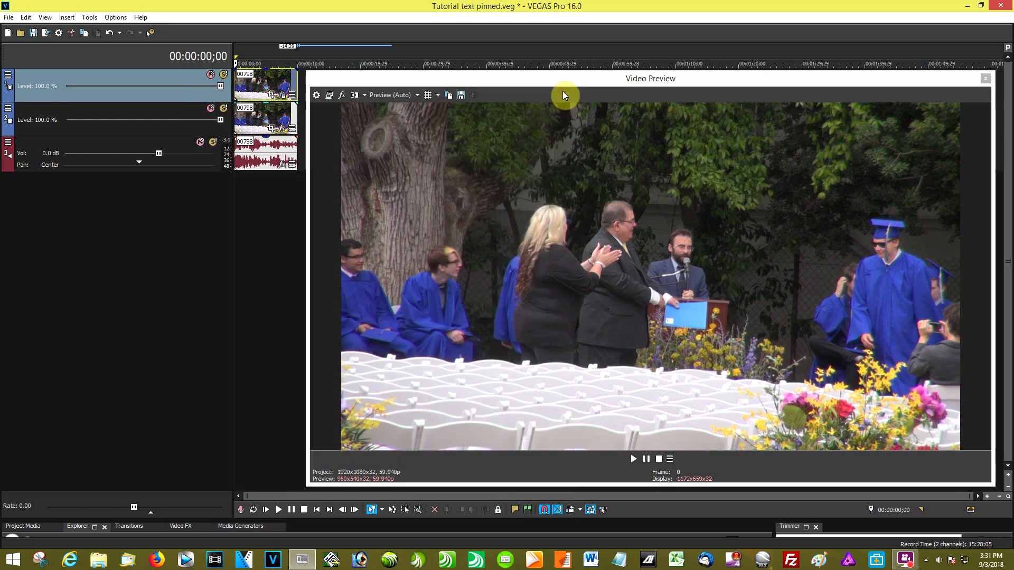
- Solo the masked track, play it to check how the mask follows the graduate's head, and turn solo off
click(224, 76)
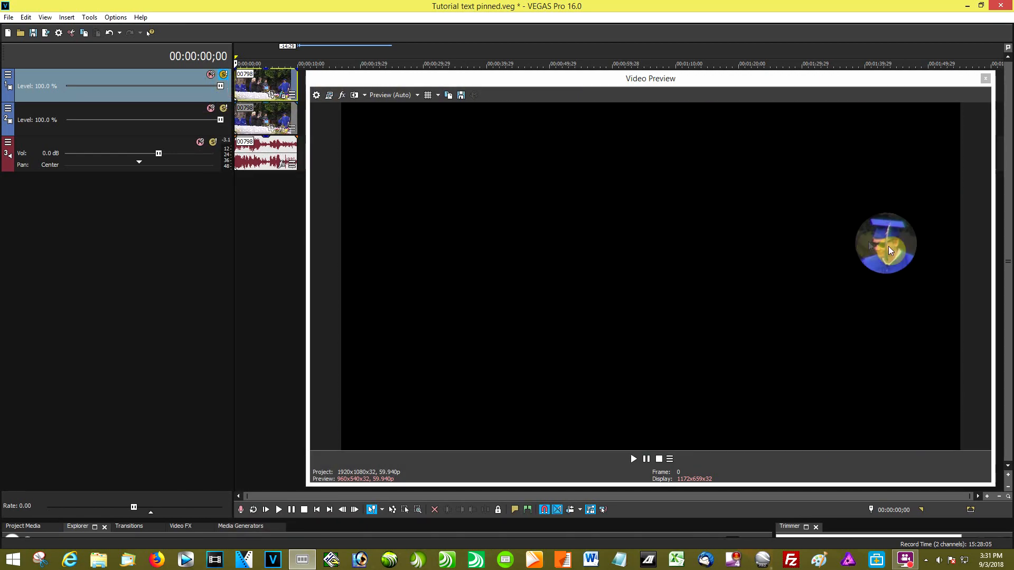
click(279, 510)
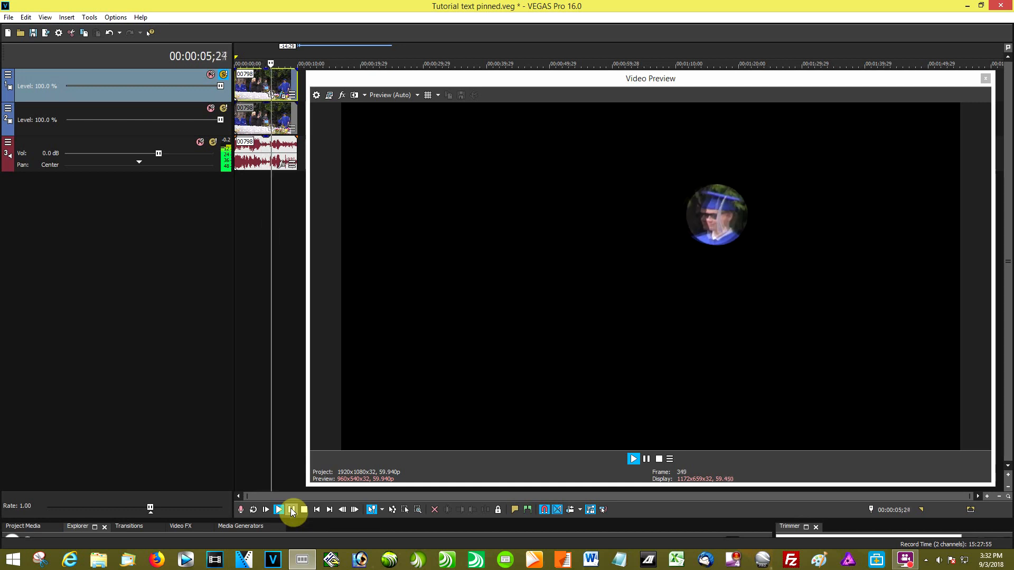
click(291, 511)
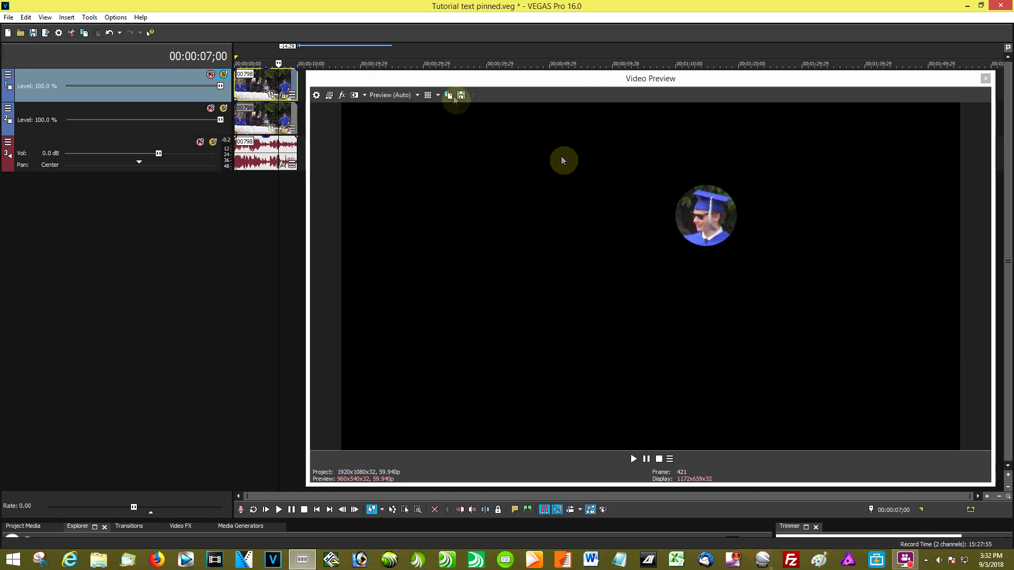
click(224, 76)
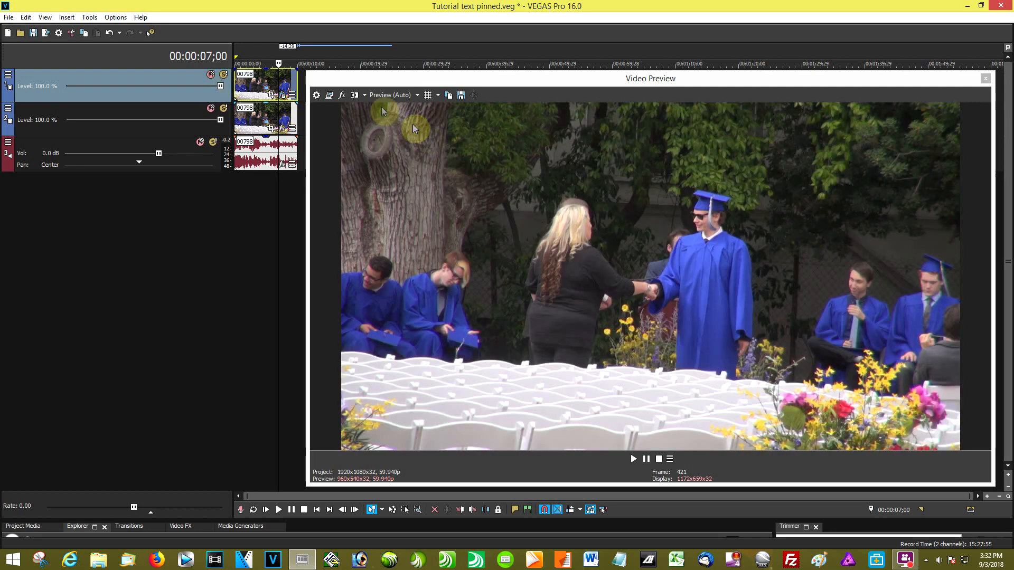
- Run the Add Text To Motion Track script with X and Y offsets of 0.00
click(90, 18)
mouse_move(99, 206)
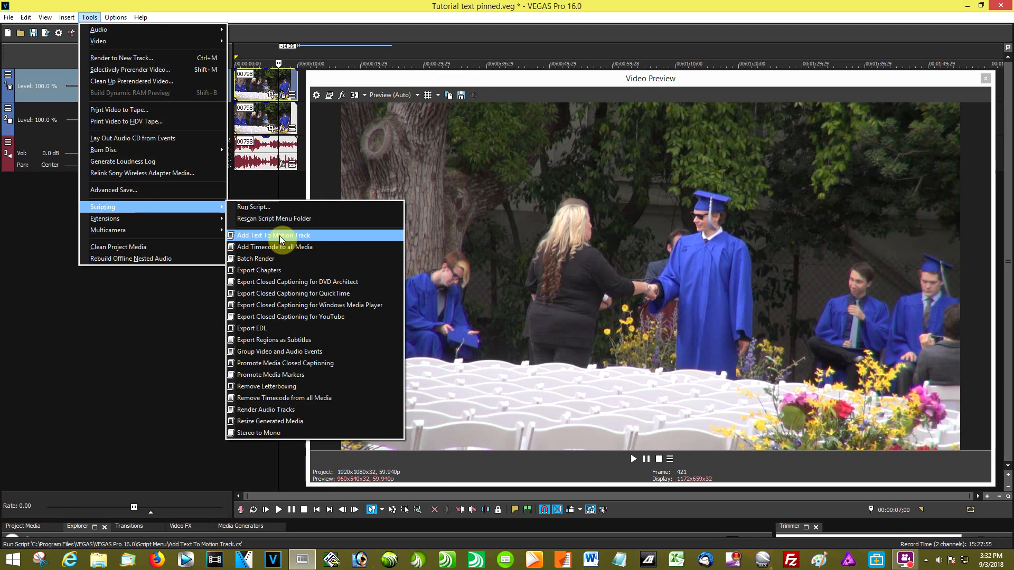
click(280, 235)
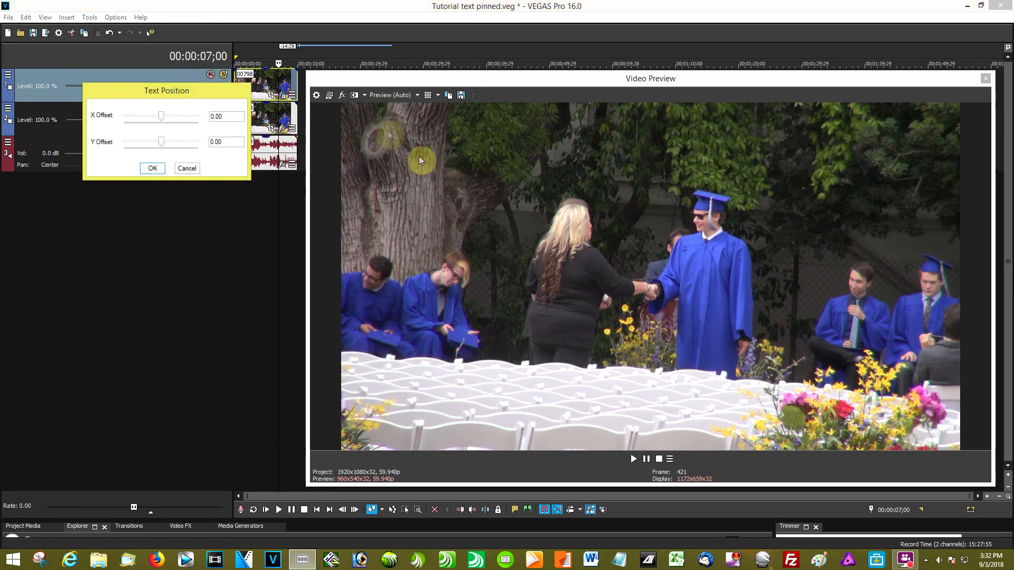
drag(188, 91, 456, 140)
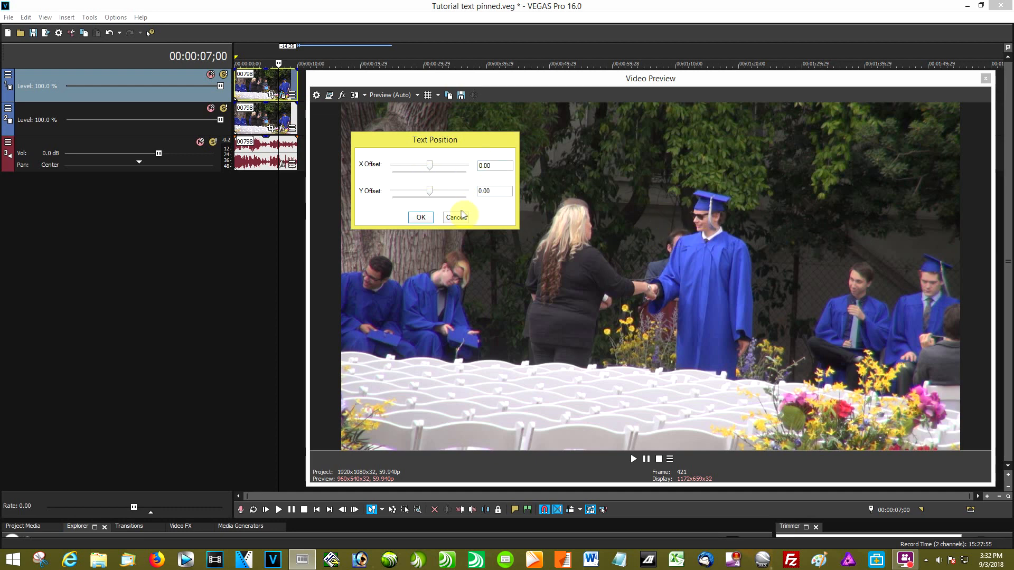
click(421, 217)
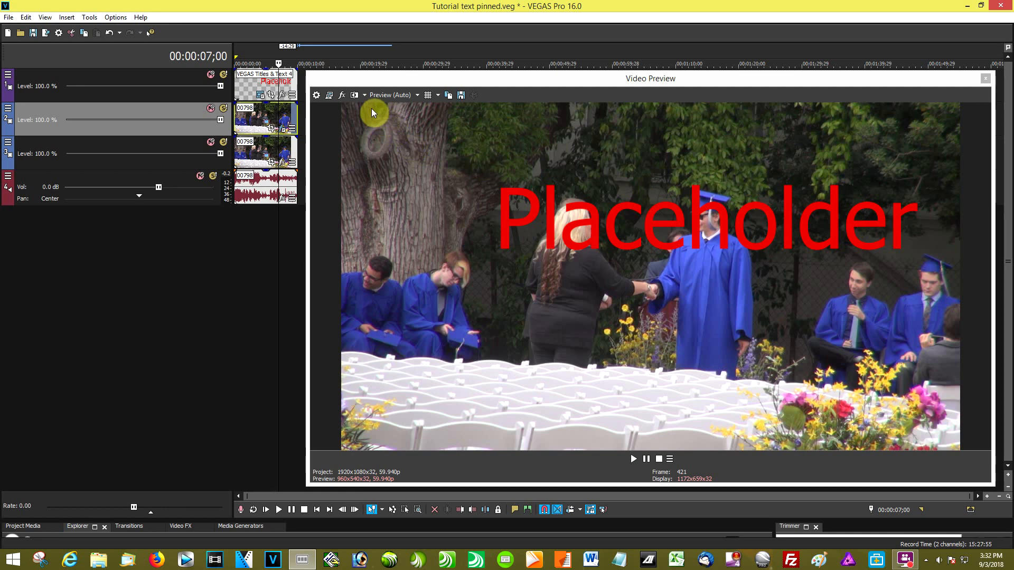
- Replace the generated title's placeholder text with the graduate's first name
click(258, 95)
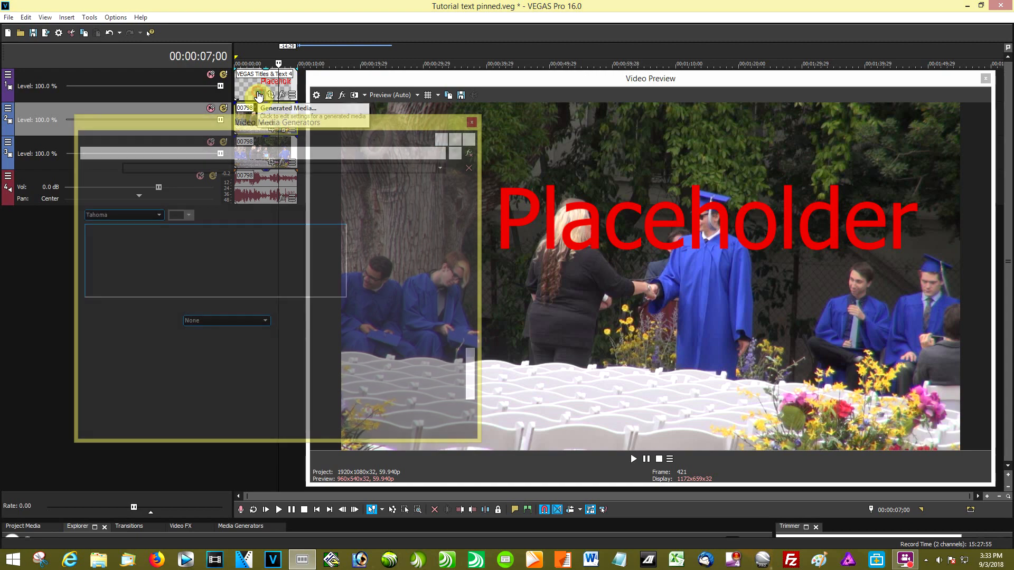
drag(426, 125, 474, 119)
drag(309, 242, 123, 244)
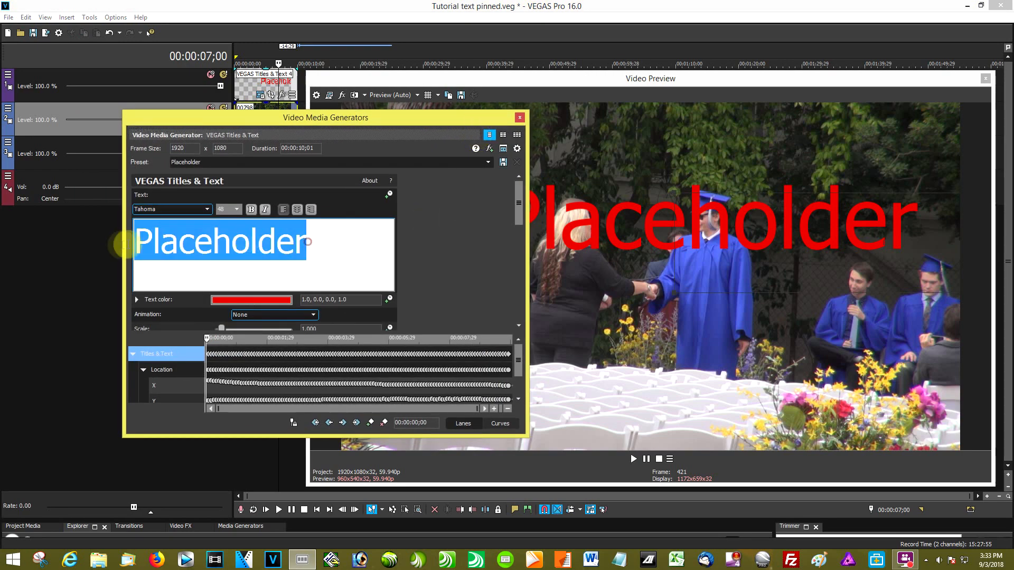
text(Jack)
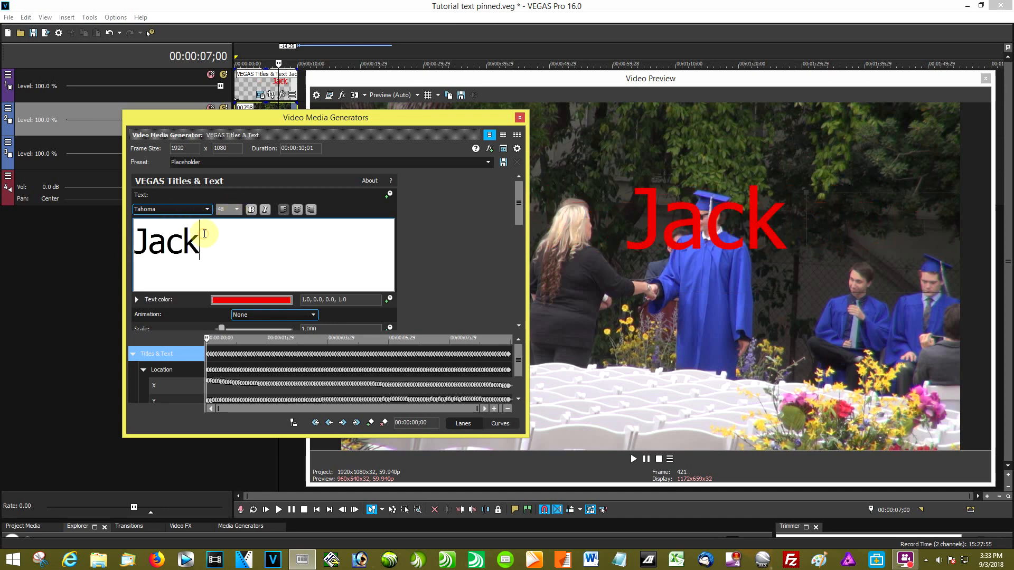
- Set the title text's font size to 16 and its color to near-white, and close the generator settings
drag(203, 234, 138, 235)
click(238, 209)
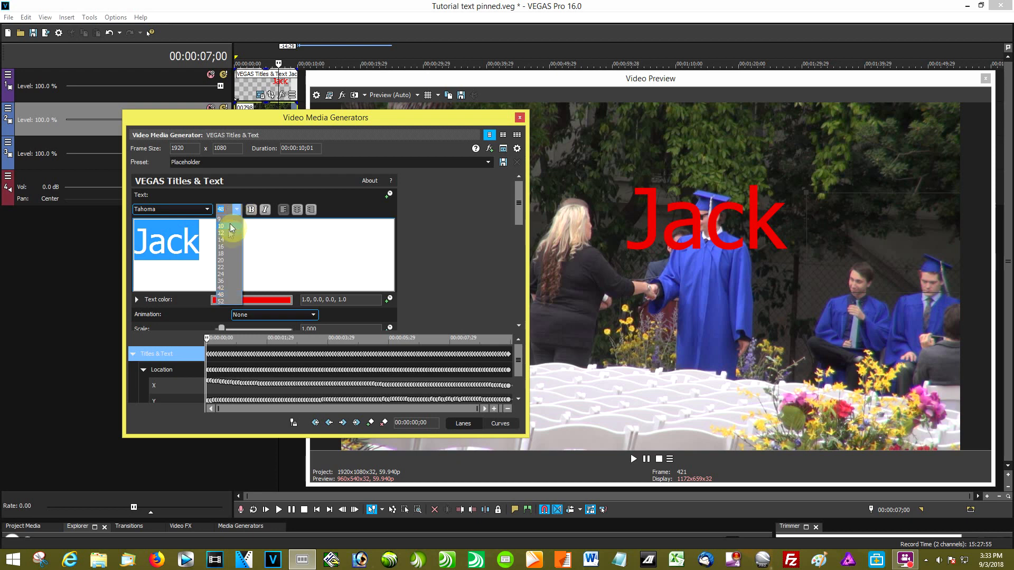
click(226, 247)
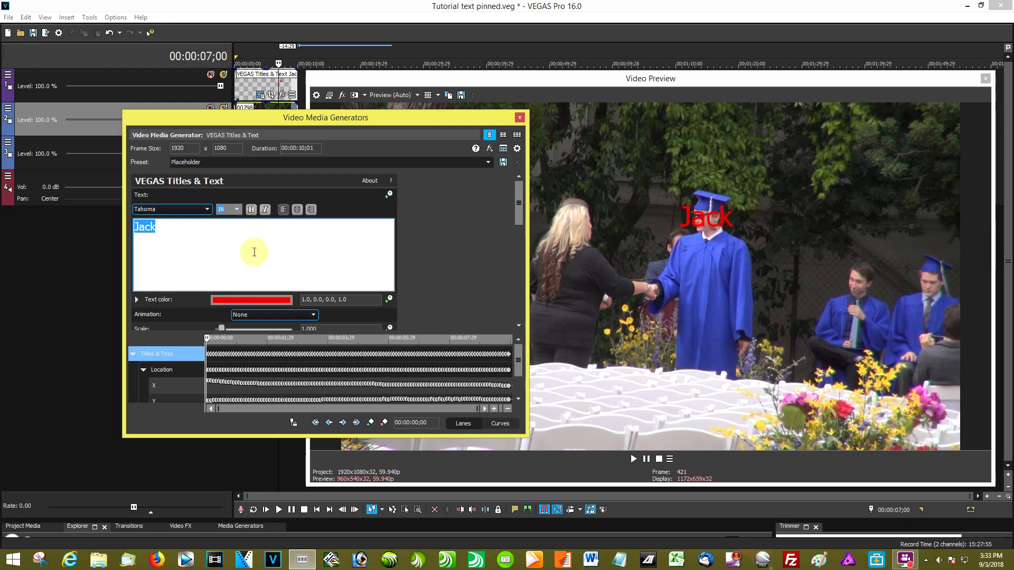
click(259, 300)
click(270, 328)
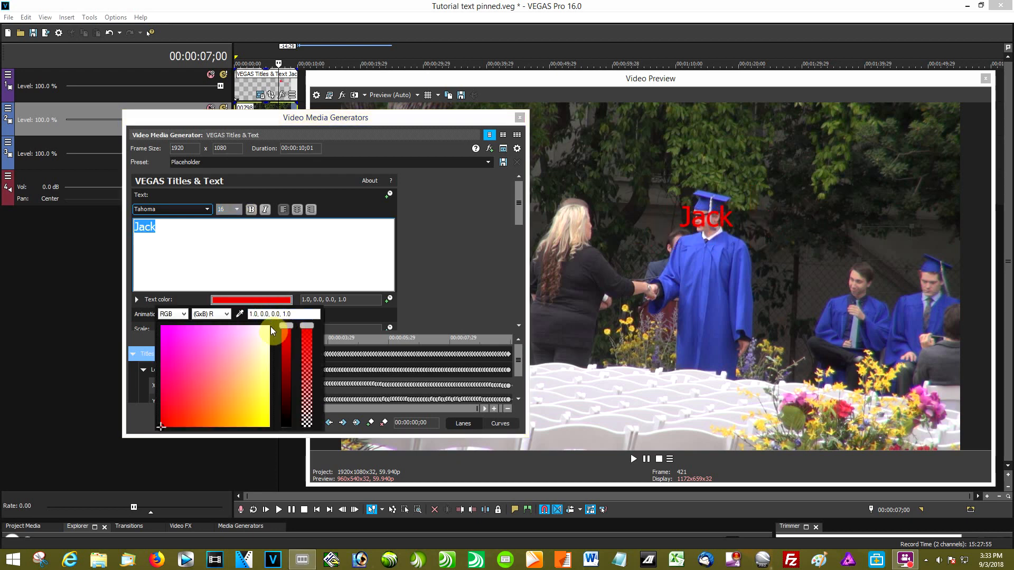
click(522, 118)
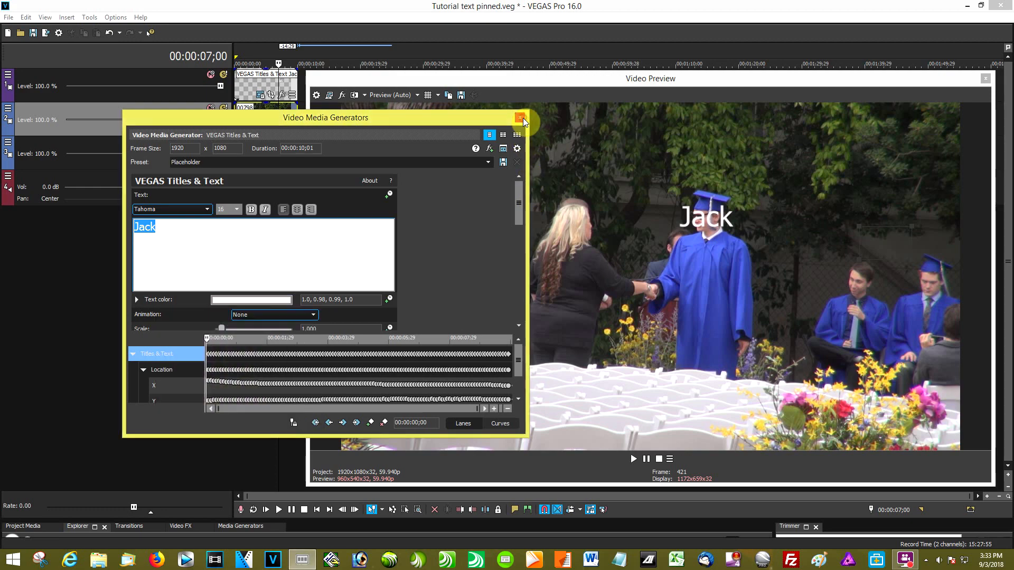
click(519, 117)
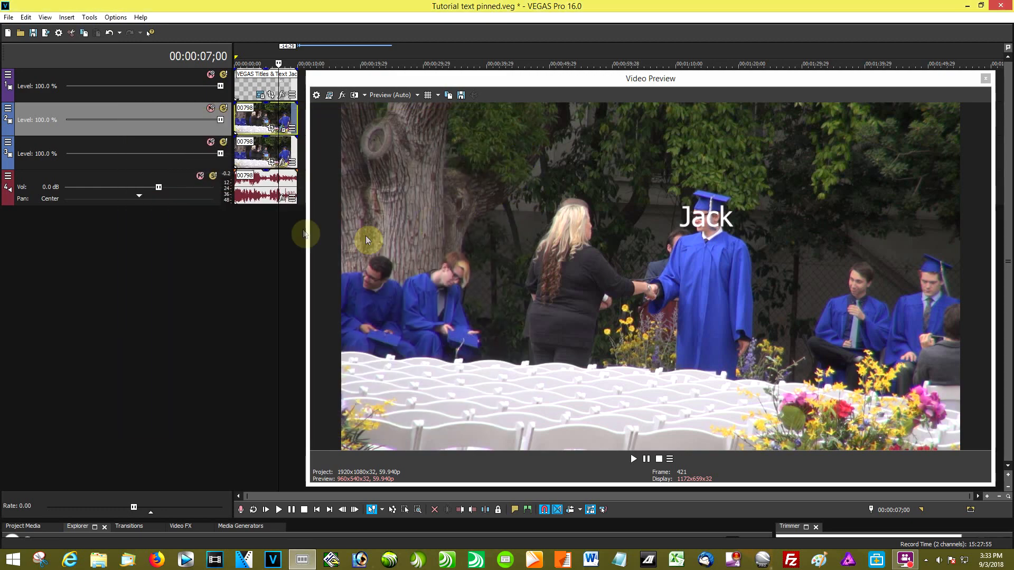
- Play the clip from about 00:00:03;13 to check how the restyled title follows the graduate, and pause
click(256, 237)
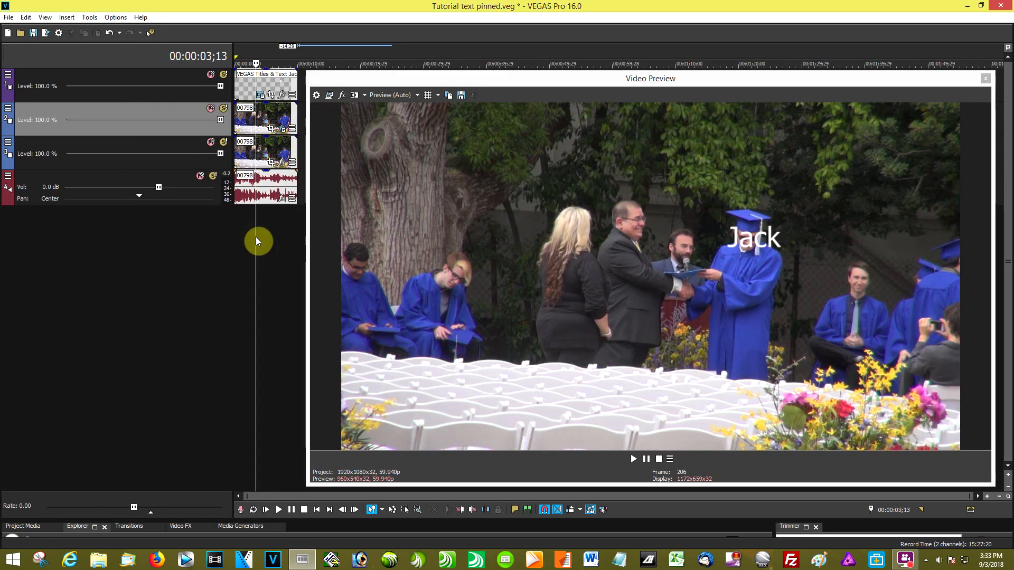
click(277, 509)
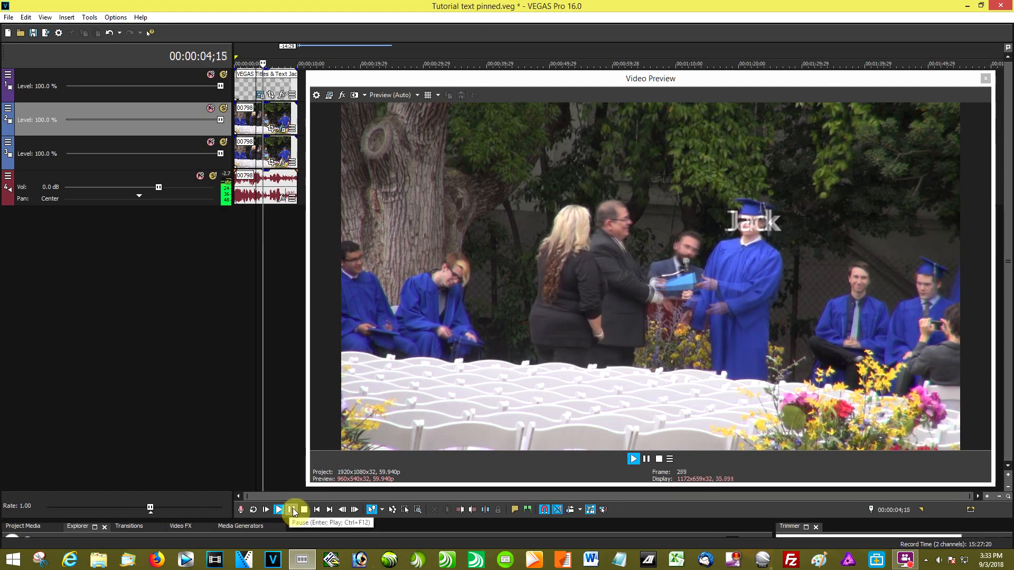
click(292, 509)
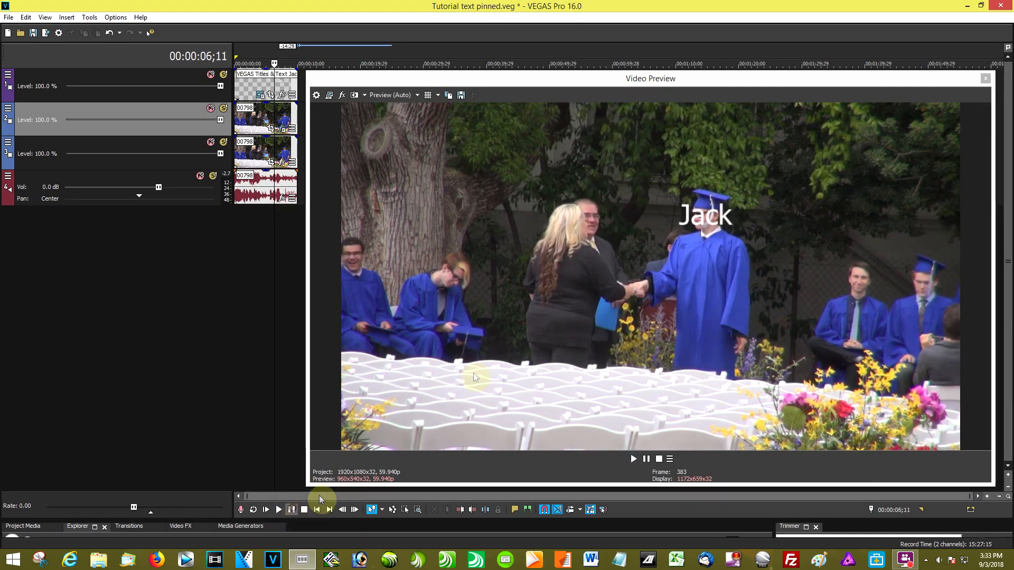
- Shift the title event's Pan/Crop frame horizontally so the name sits beside the graduate's head, left of his face, and close the settings
click(269, 96)
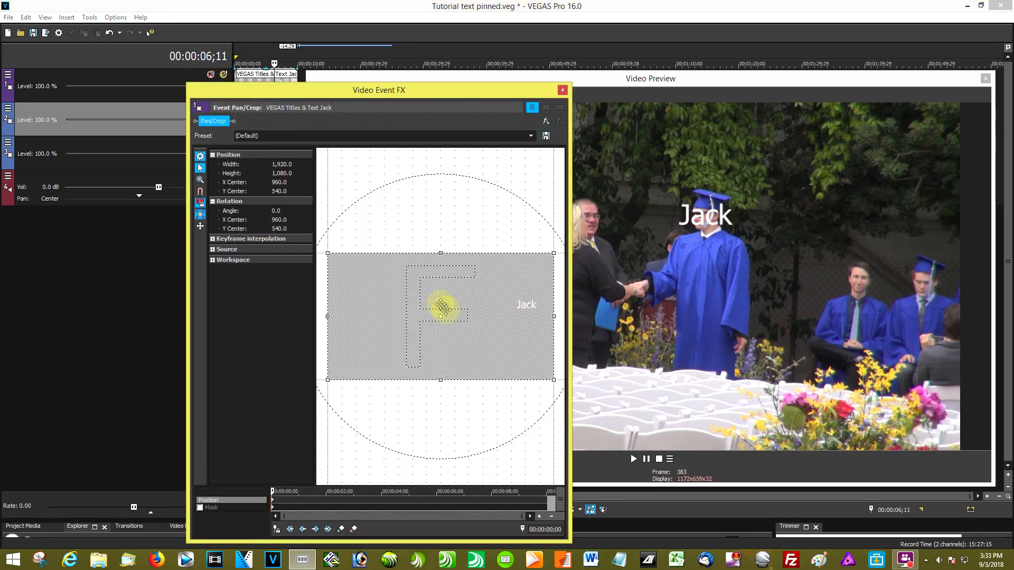
drag(477, 311, 500, 310)
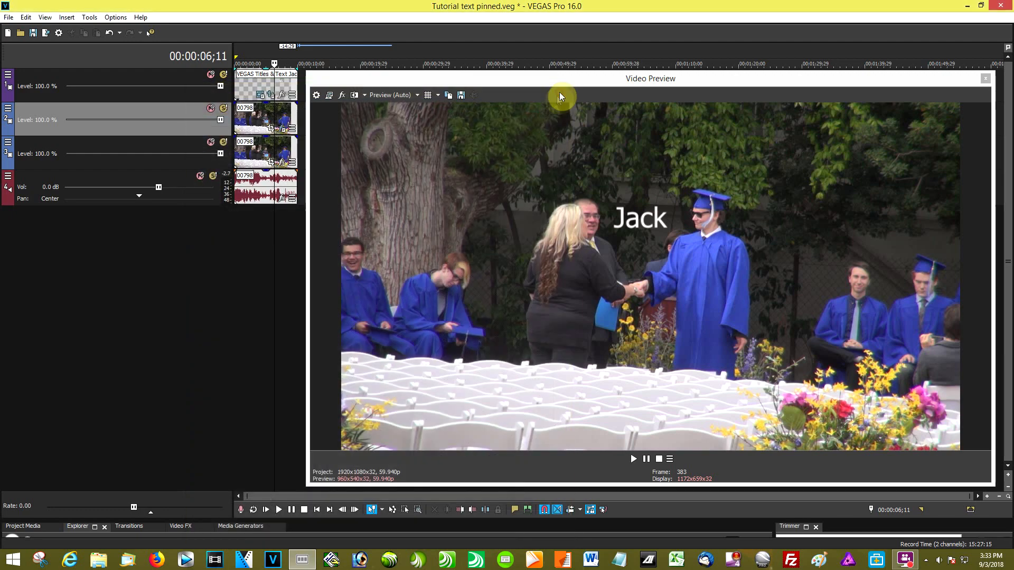
click(562, 91)
- Play the project from the start to check the repositioned title's tracking, and pause
click(318, 511)
click(280, 510)
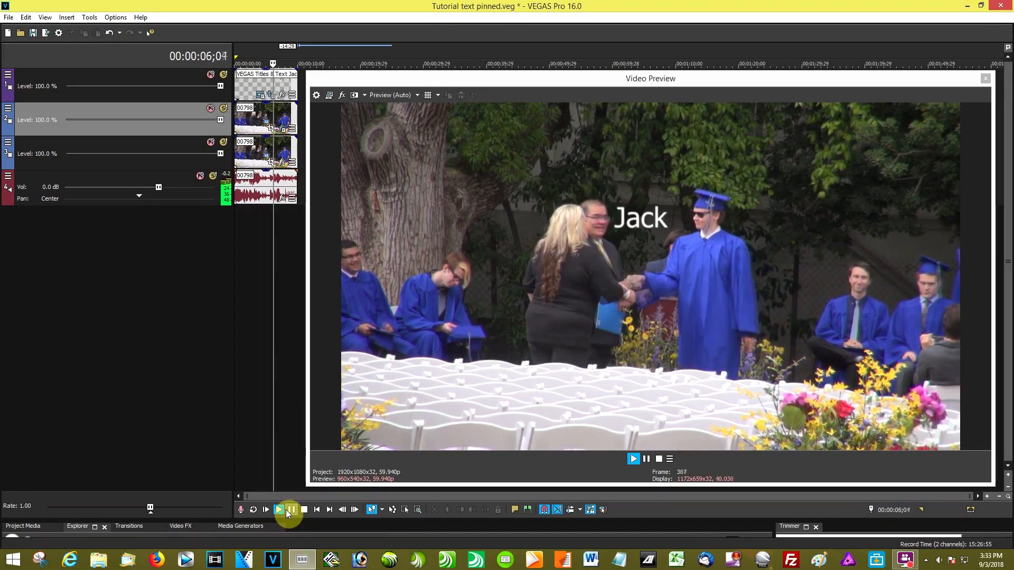
click(288, 510)
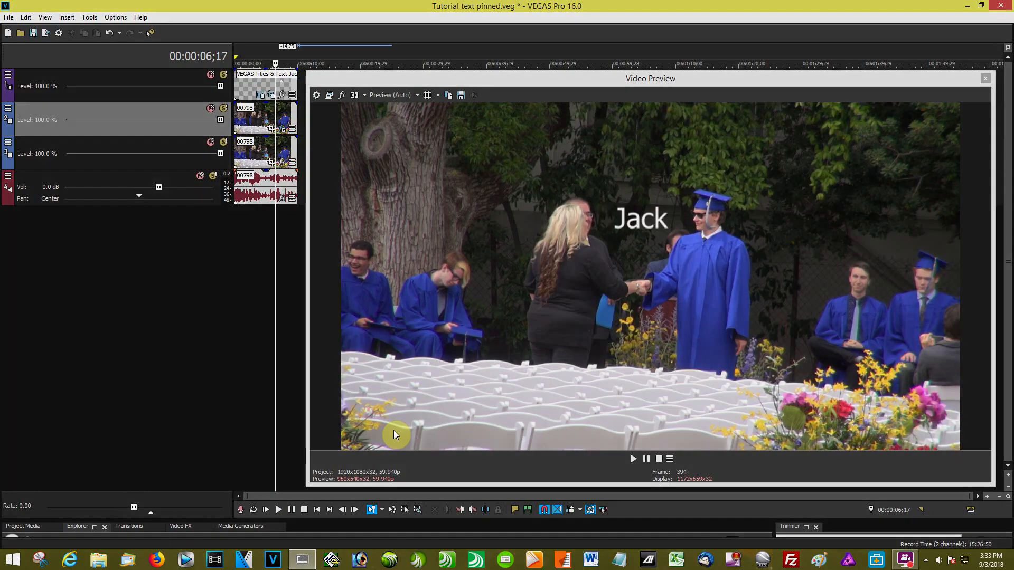